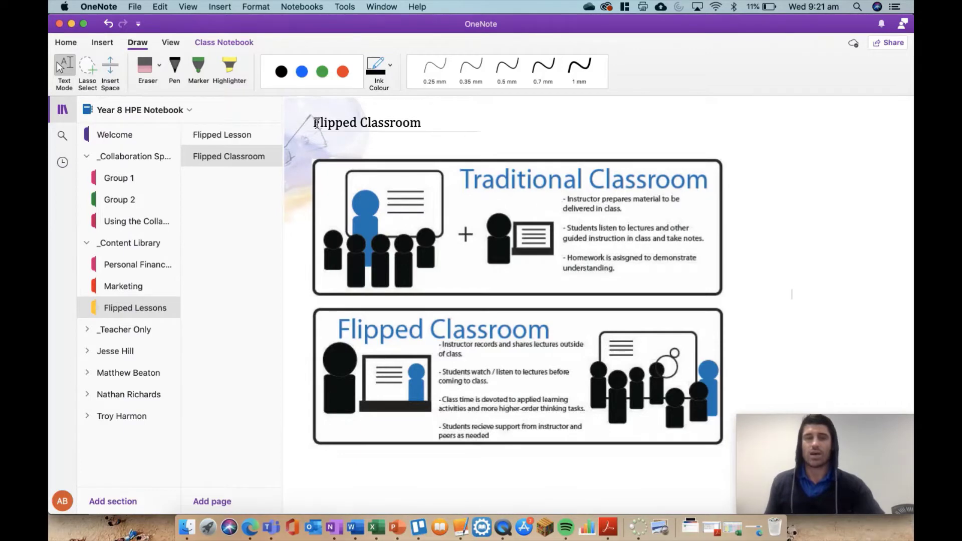
Step: Draw green 0.5 mm ink lines from the instructor figure and a mark on the laptop screen
click(324, 73)
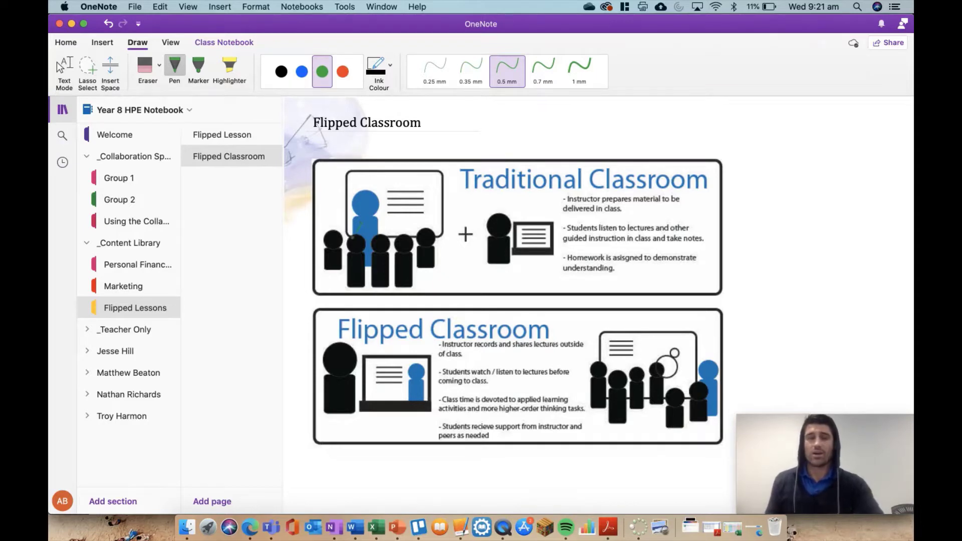
mouse_move(357, 226)
mouse_down()
mouse_move(350, 241)
mouse_move(369, 225)
mouse_move(385, 234)
mouse_up()
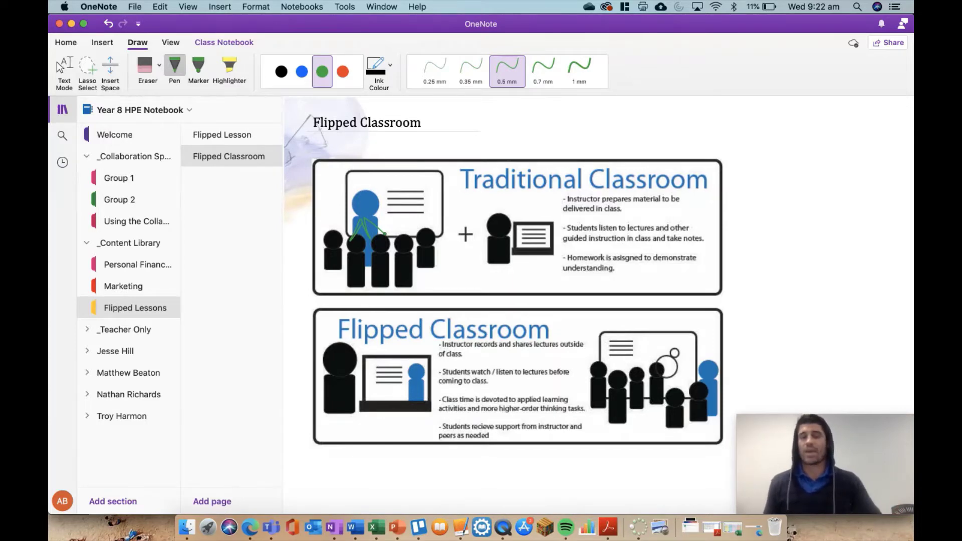
mouse_move(381, 390)
mouse_down()
mouse_move(400, 391)
mouse_move(390, 395)
mouse_up()
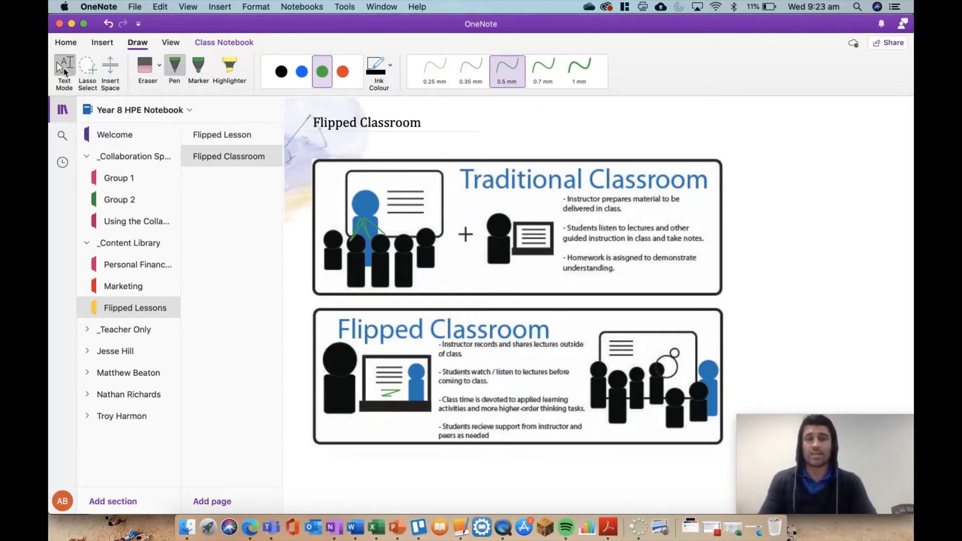
Step: Switch the Draw tab back to Text Mode to stop inking
click(64, 72)
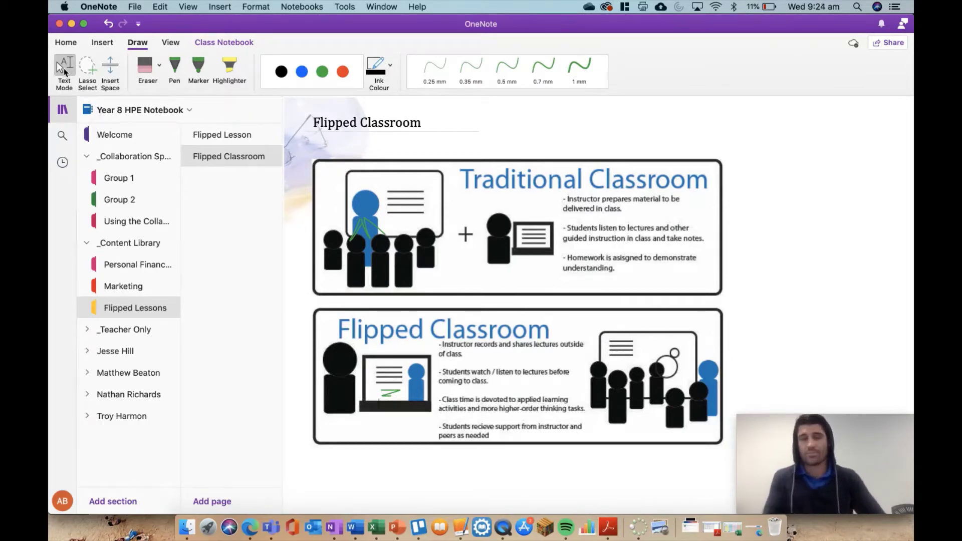
click(220, 136)
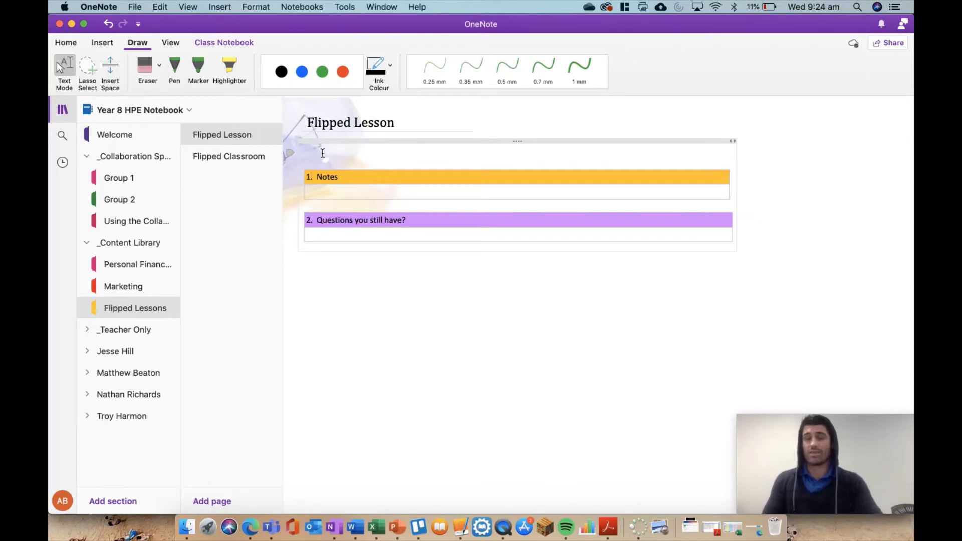
Step: Copy the share link of the YouTube video on assigning OneNote pages in Teams
click(250, 531)
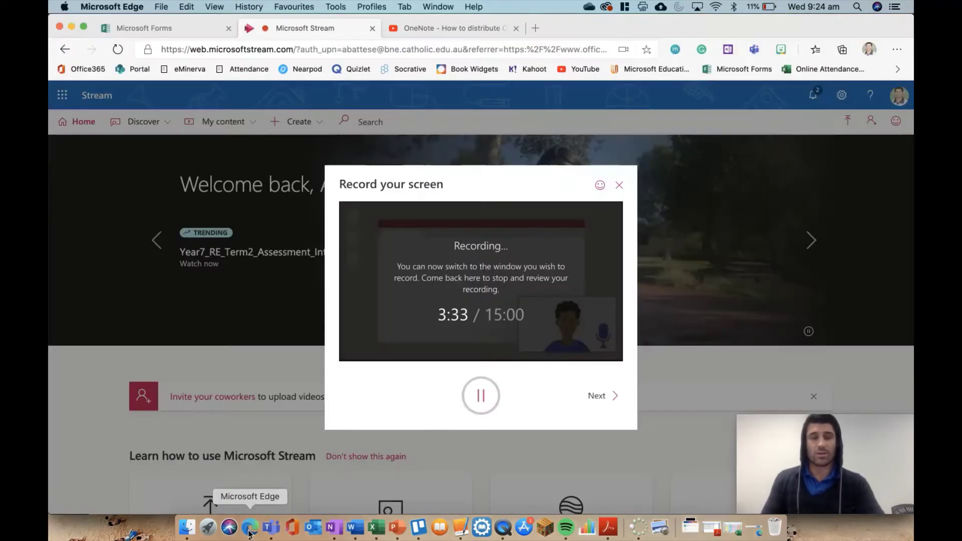
click(446, 28)
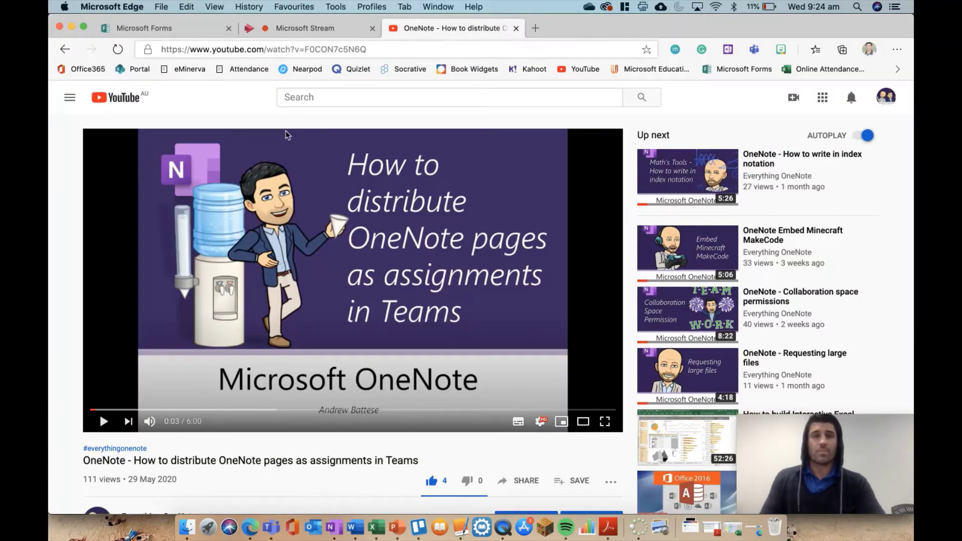
scroll(72, 382, down, 1)
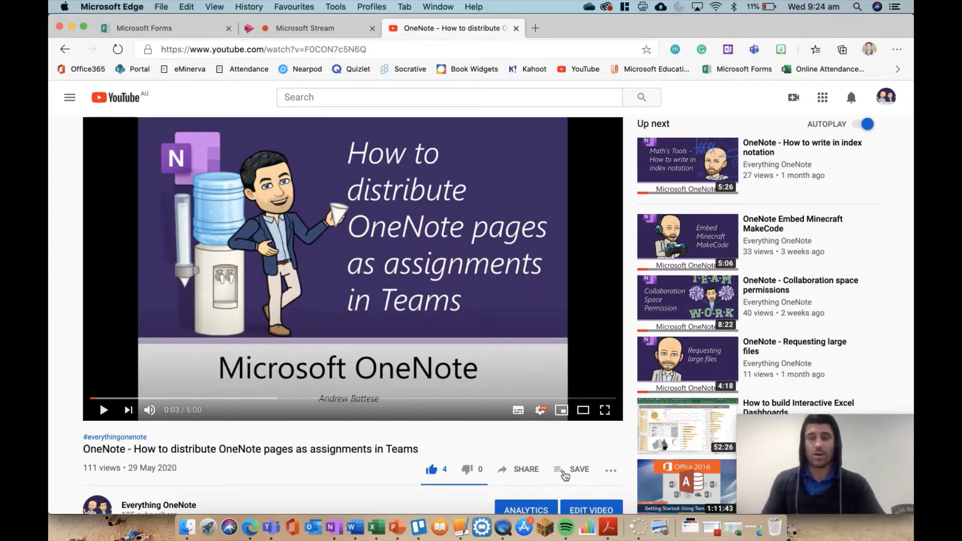
click(522, 469)
click(595, 320)
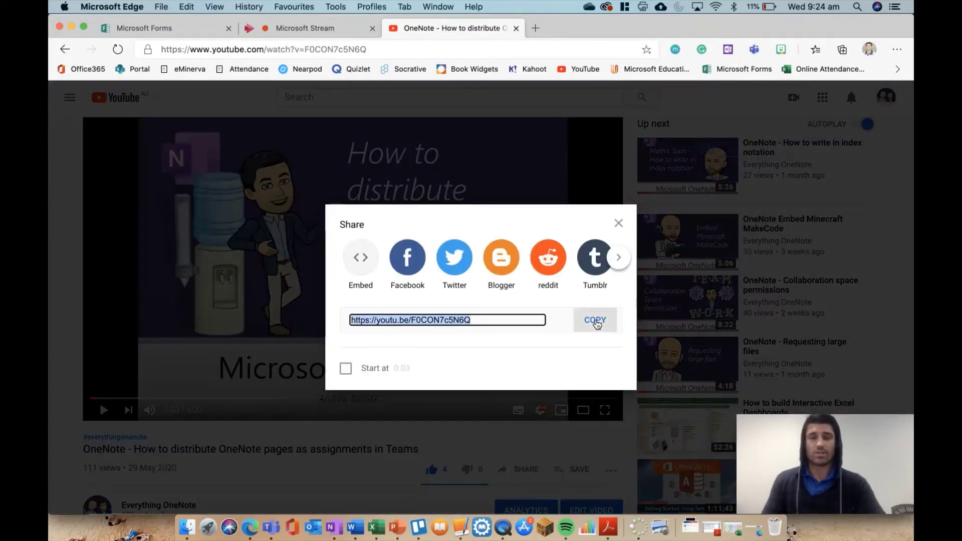
Step: Paste the YouTube link above the Notes box to embed the video
click(330, 527)
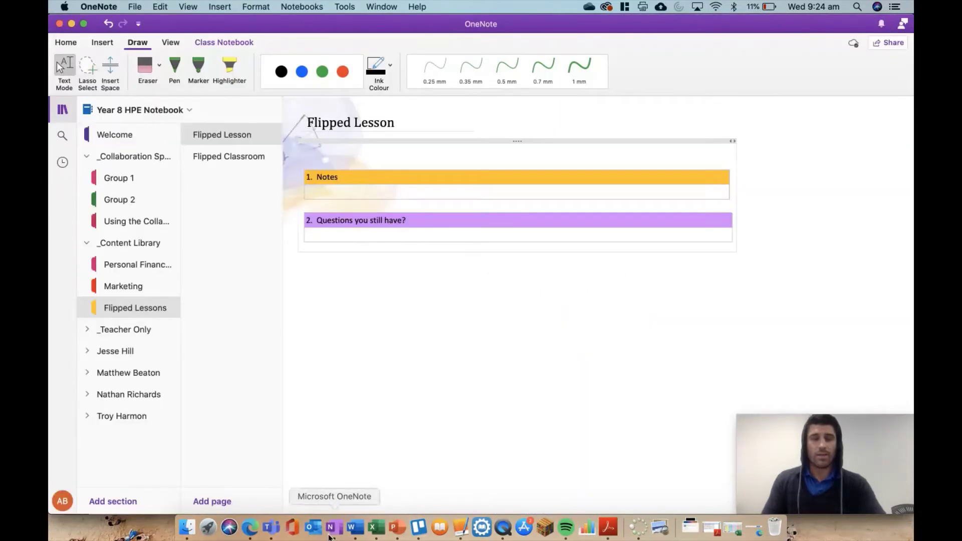
click(313, 154)
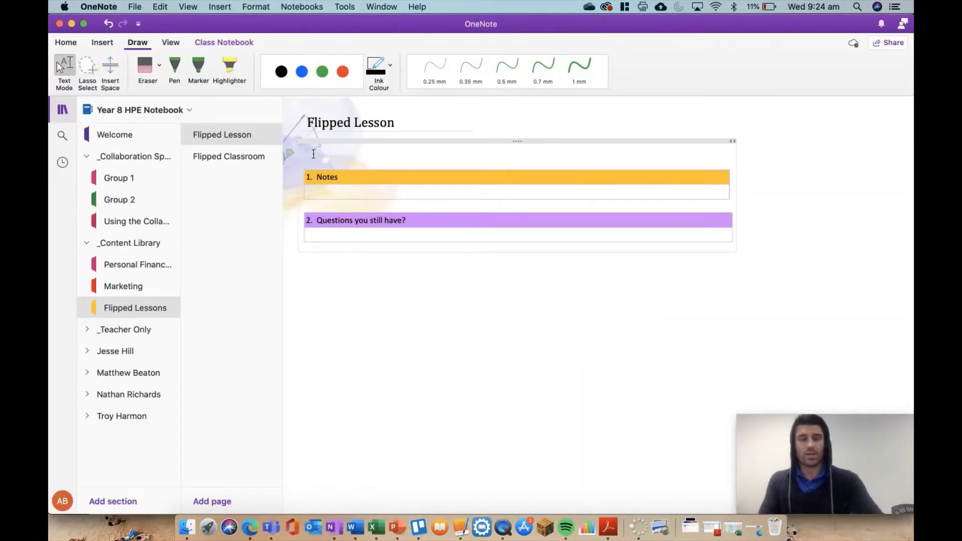
key(super+v)
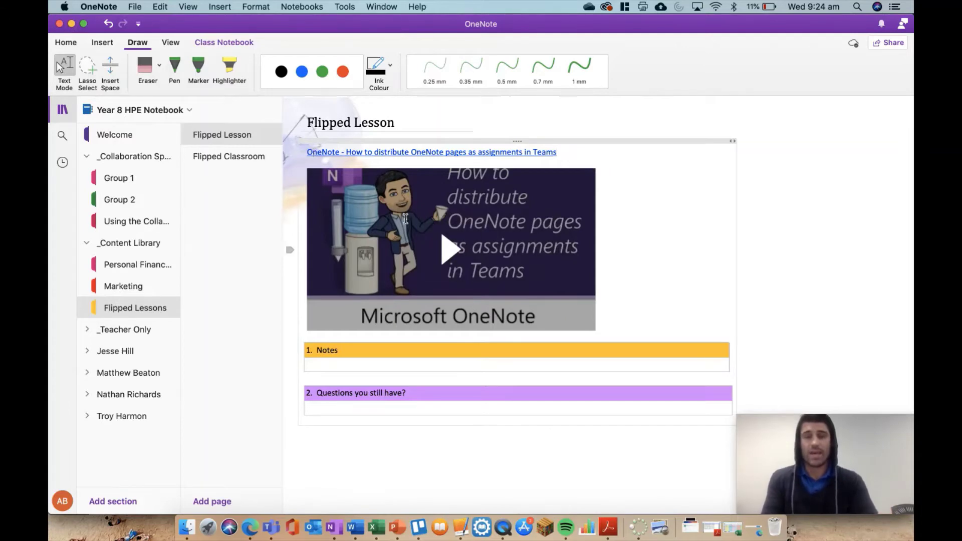
Step: Widen the embedded video to the Notes box width and select its title link text
click(574, 303)
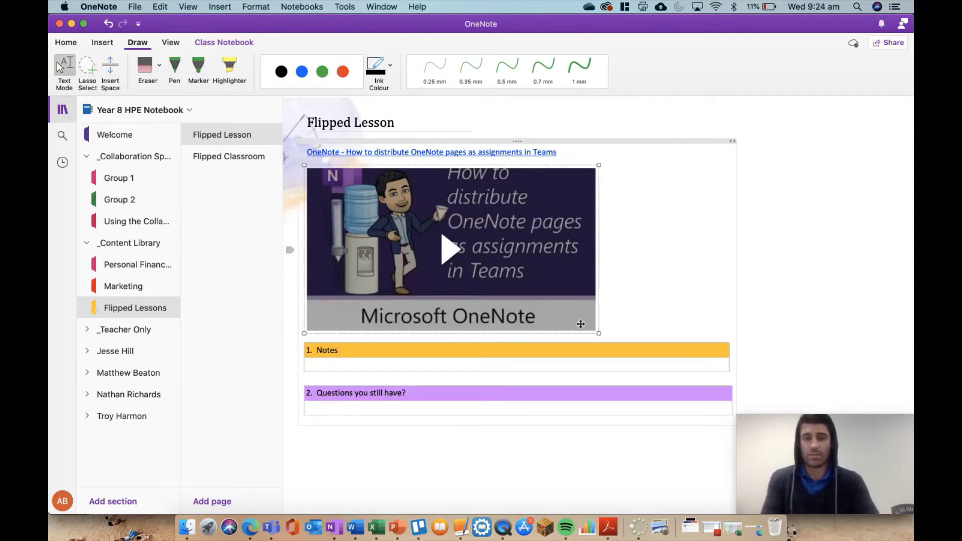
drag(599, 330, 729, 341)
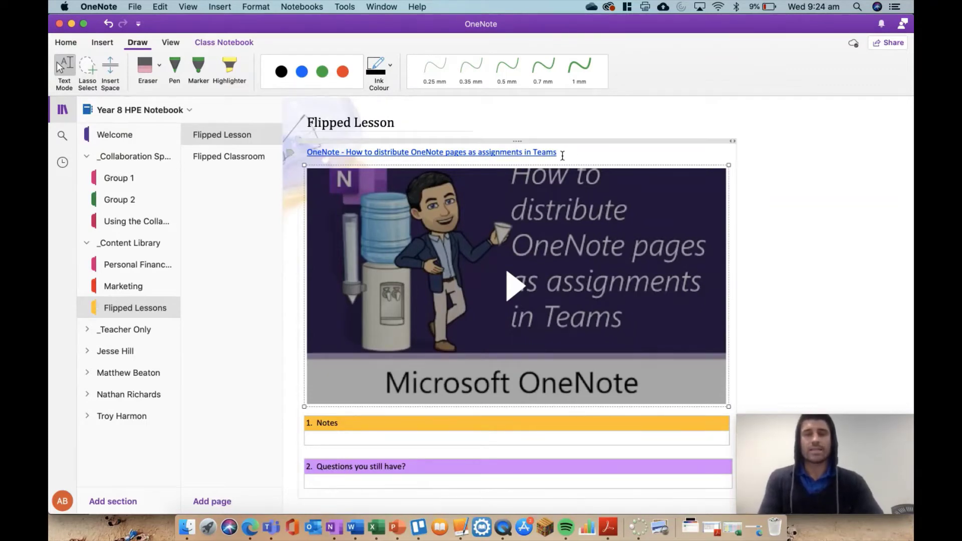
drag(568, 150, 307, 156)
Step: Delete the title link text and its empty line, leaving the video under the title
key(BackSpace)
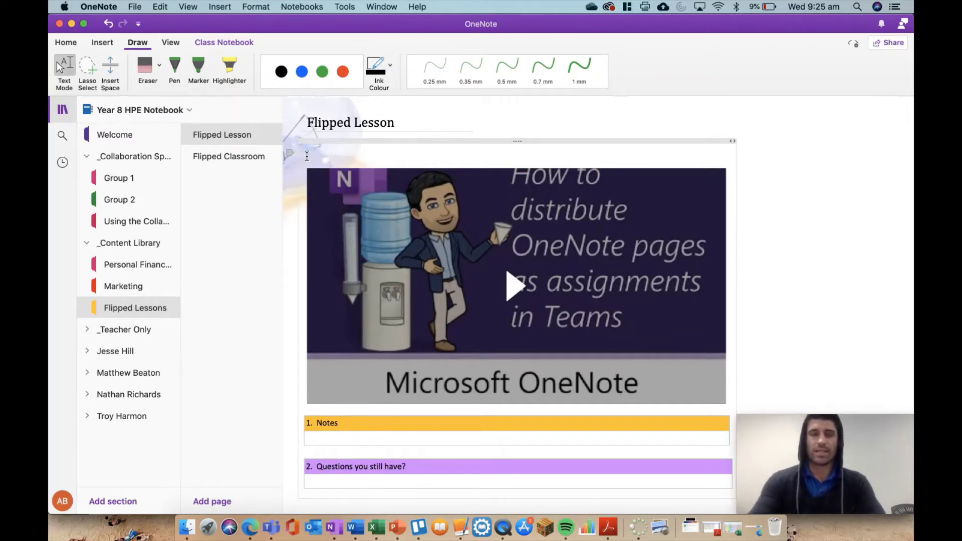
key(Delete)
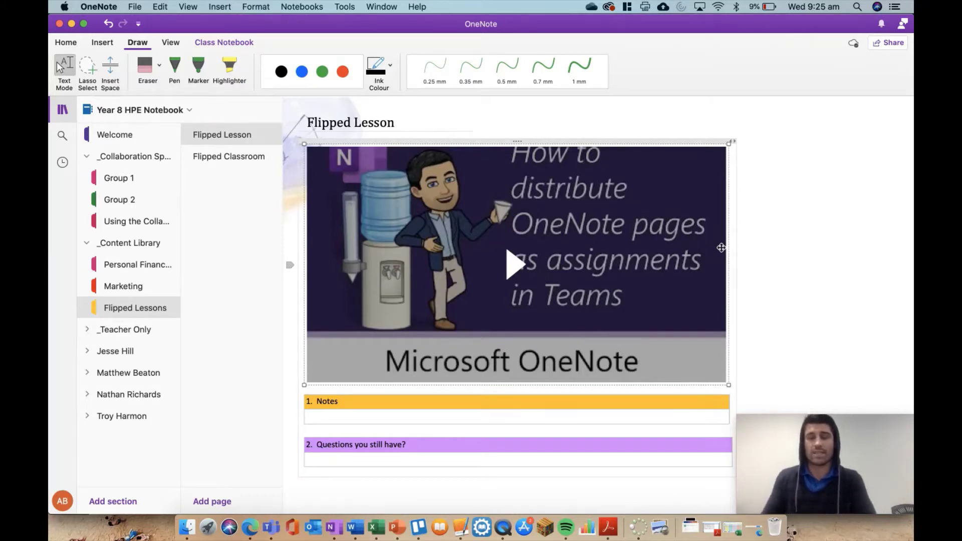
click(817, 274)
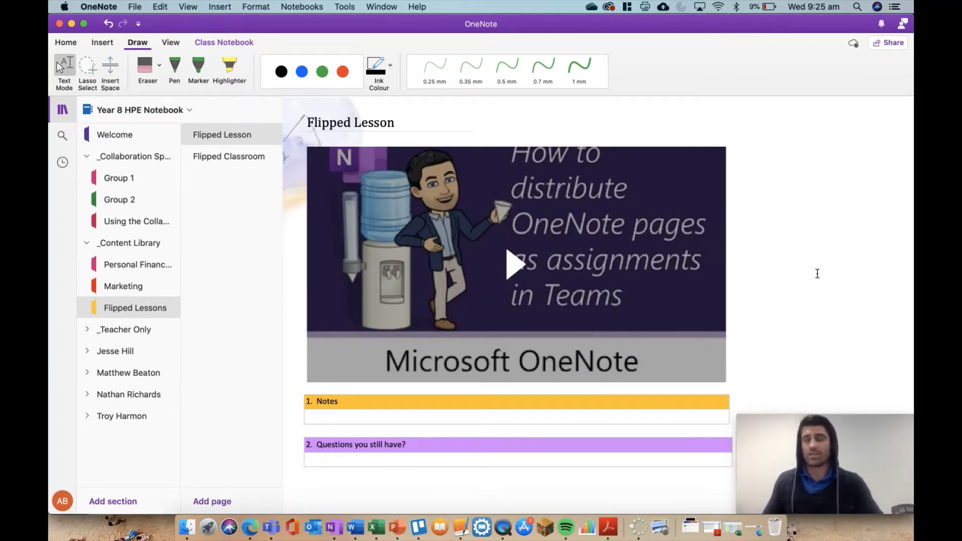
scroll(818, 274, down, 3)
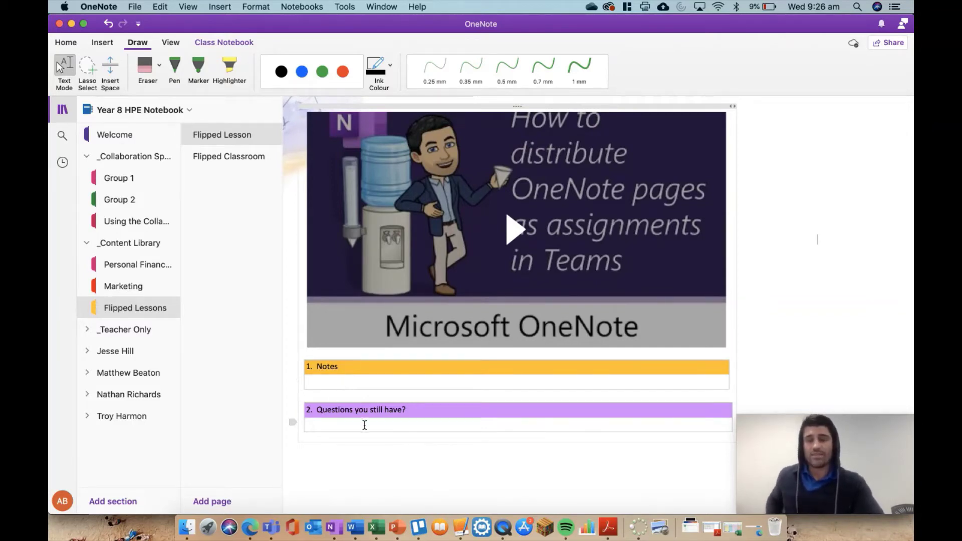
click(343, 426)
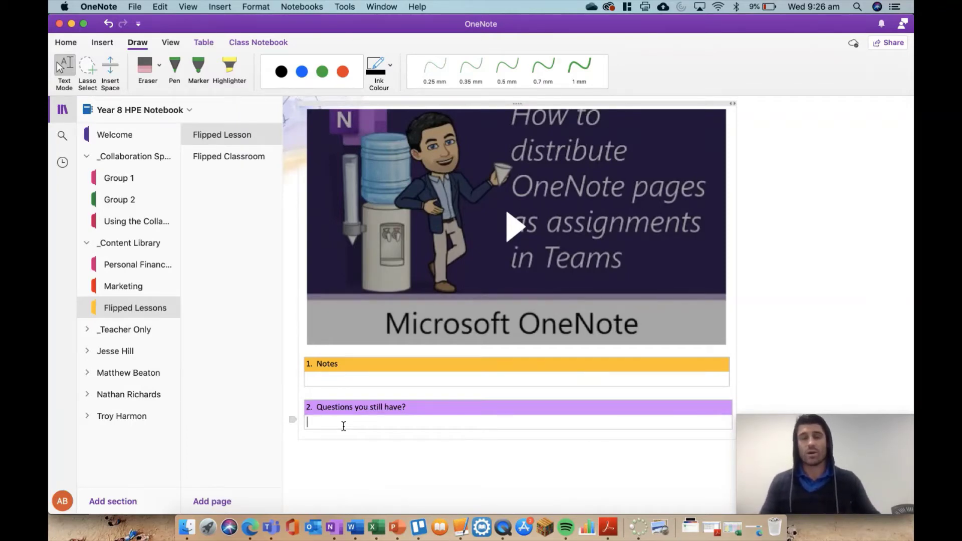
click(343, 426)
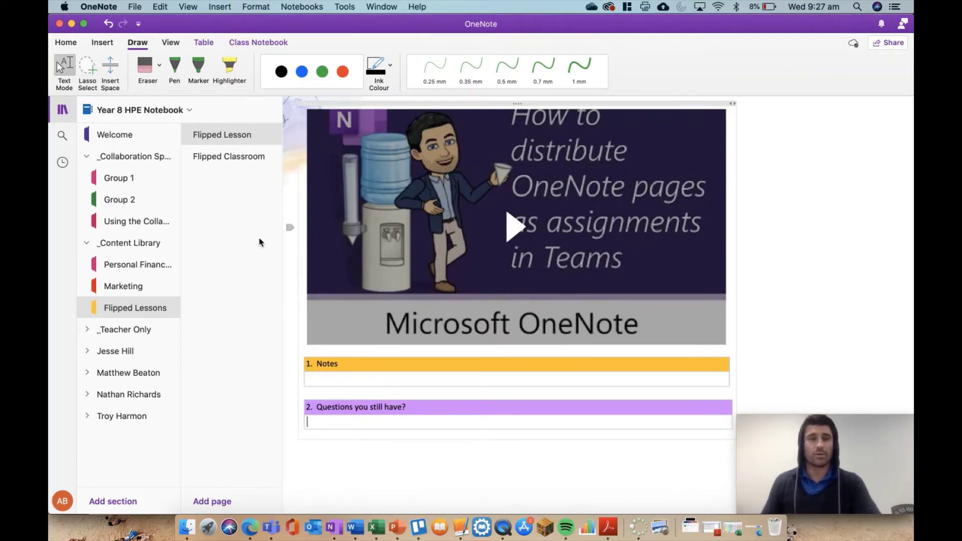
scroll(395, 230, up, 3)
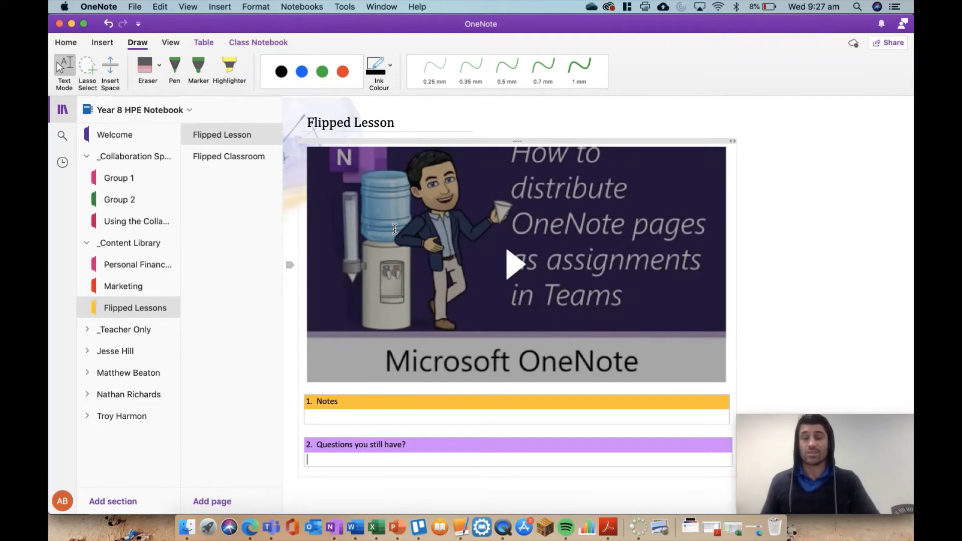
Step: Open the Flipped Lesson - Minecraft draft from the Teams drafts list for editing
click(272, 528)
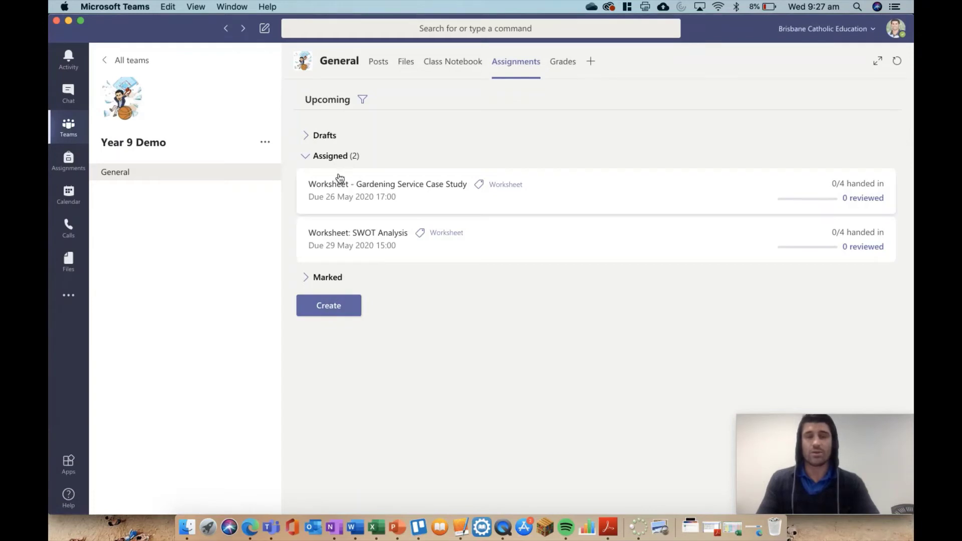
click(318, 136)
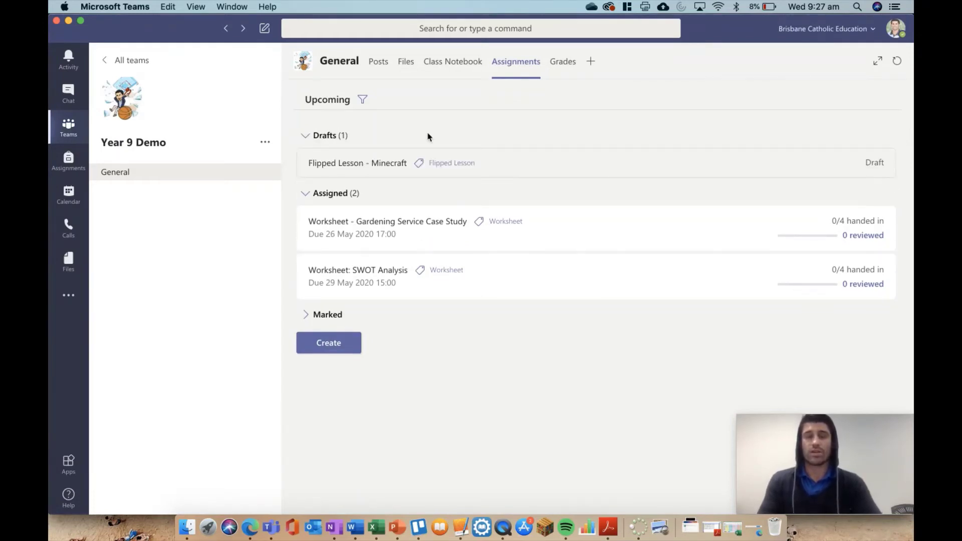
click(463, 166)
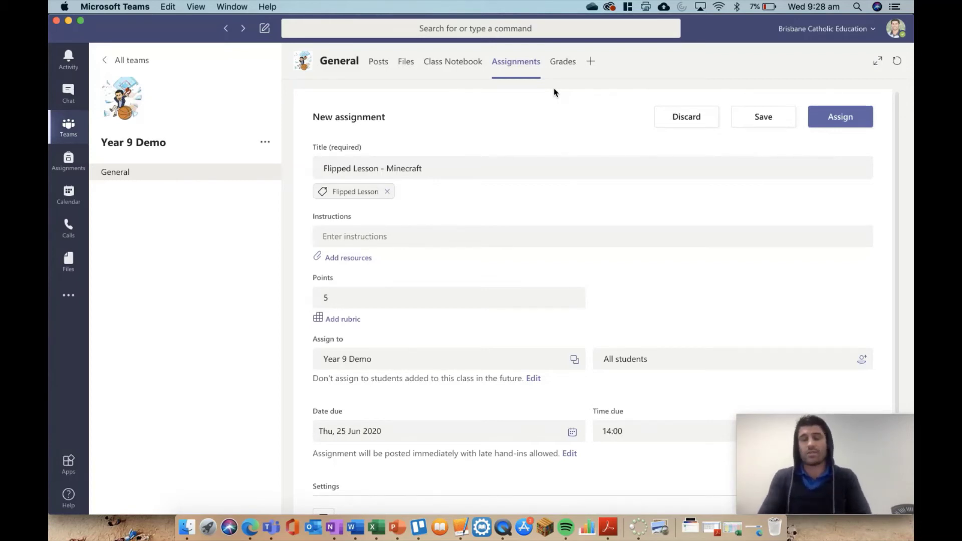
Step: Browse the Class Notebook's _Content Library > Flipped Lessons and select the Flipped Lesson page
click(344, 259)
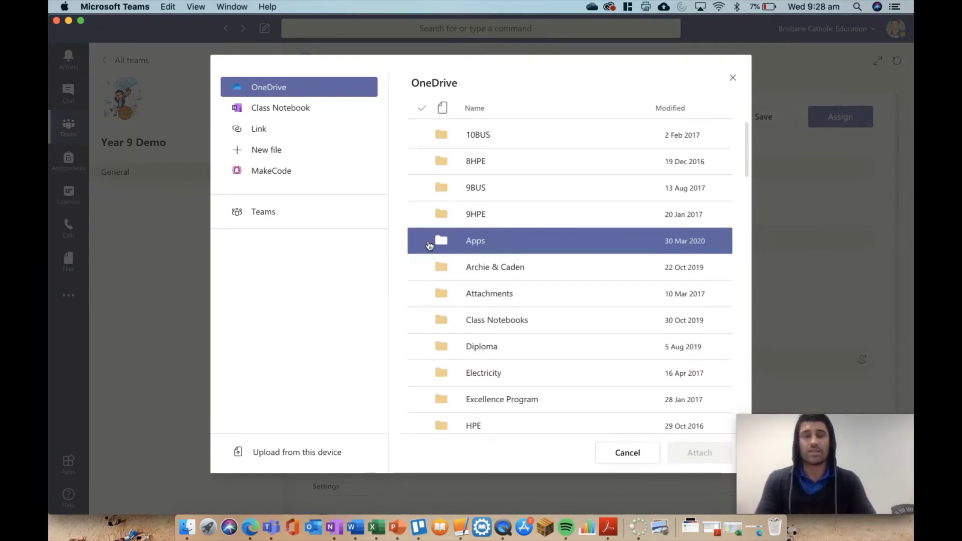
click(273, 112)
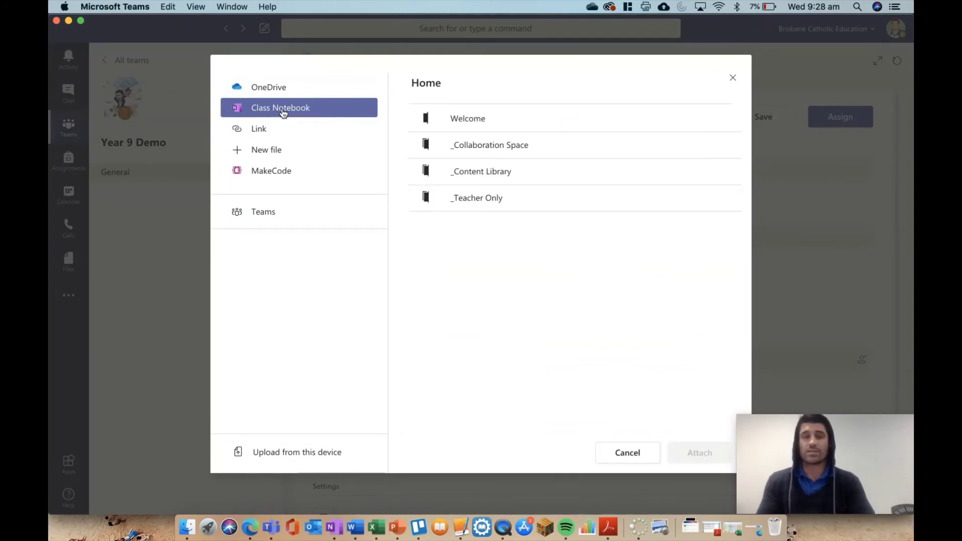
click(479, 175)
double_click(480, 175)
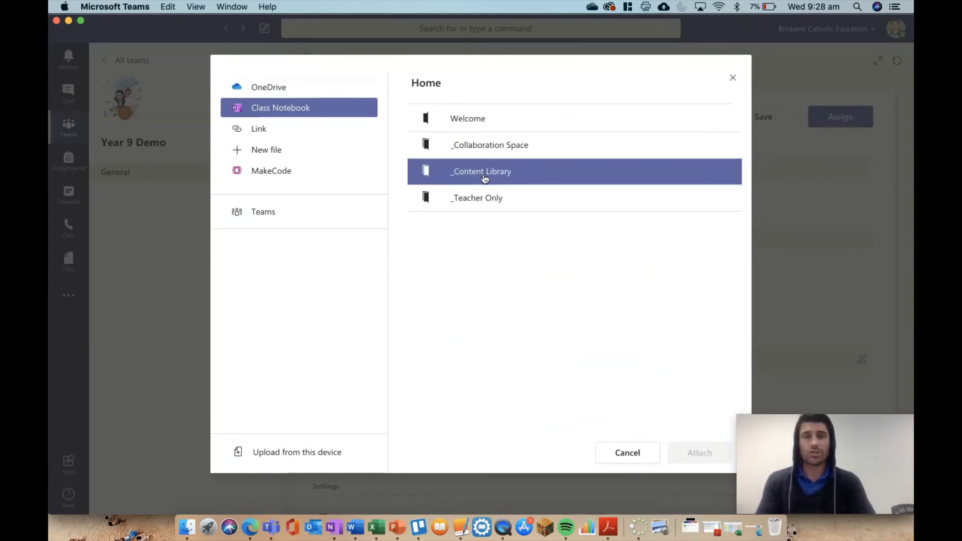
click(485, 178)
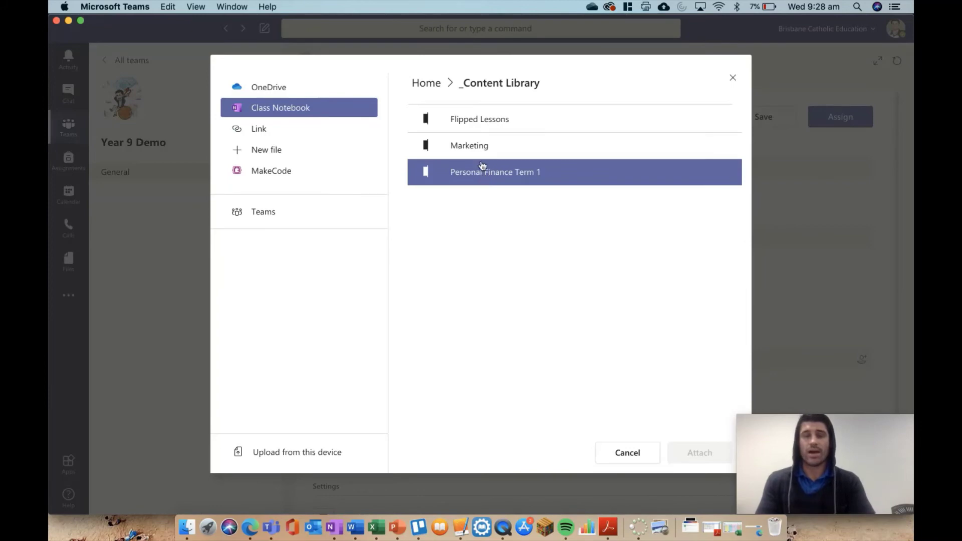
click(477, 120)
double_click(477, 121)
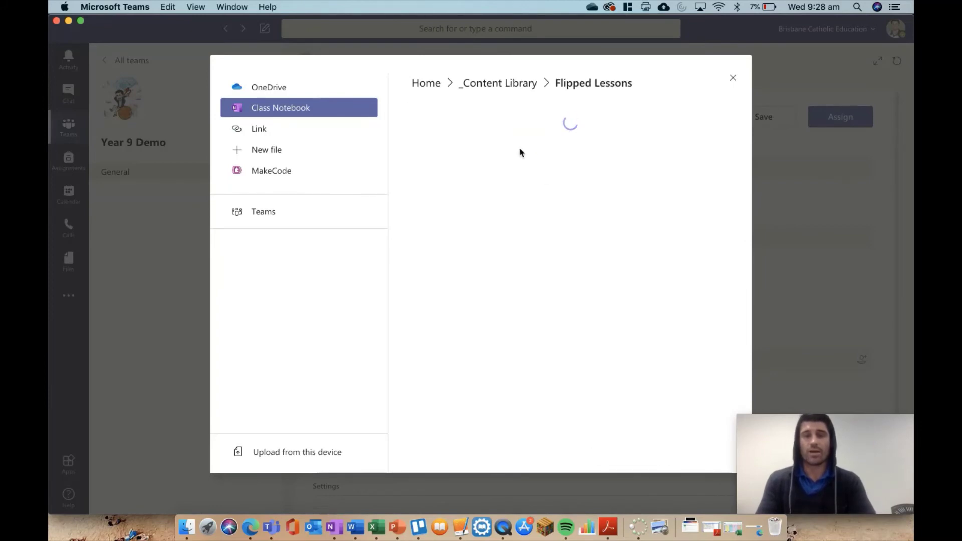
click(471, 125)
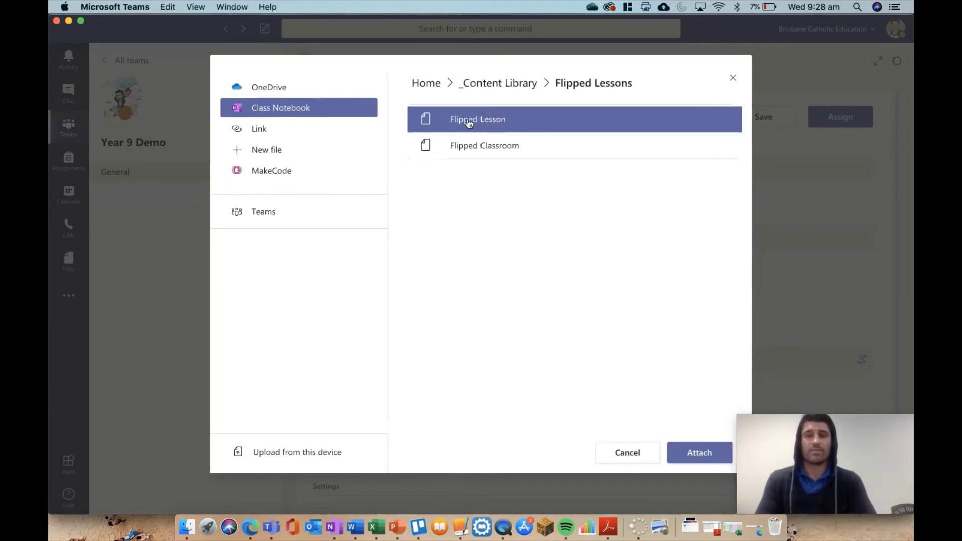
Step: Attach the page, placing students' copies in the Flipped Lessonss section
click(693, 453)
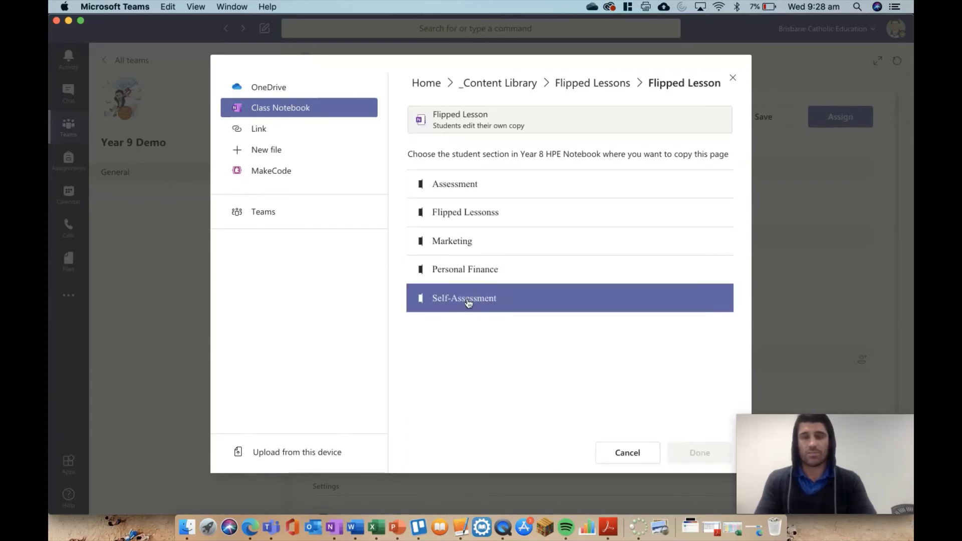
click(473, 217)
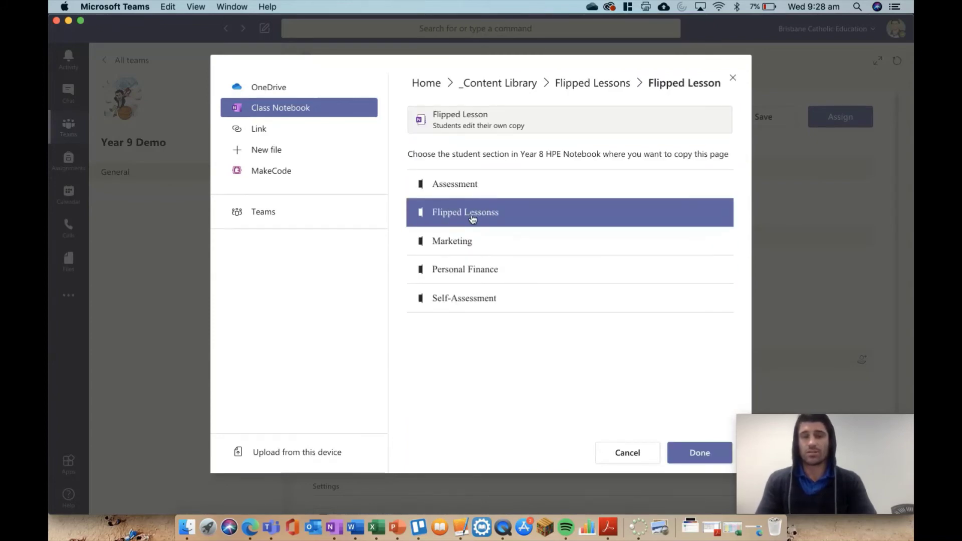
click(698, 457)
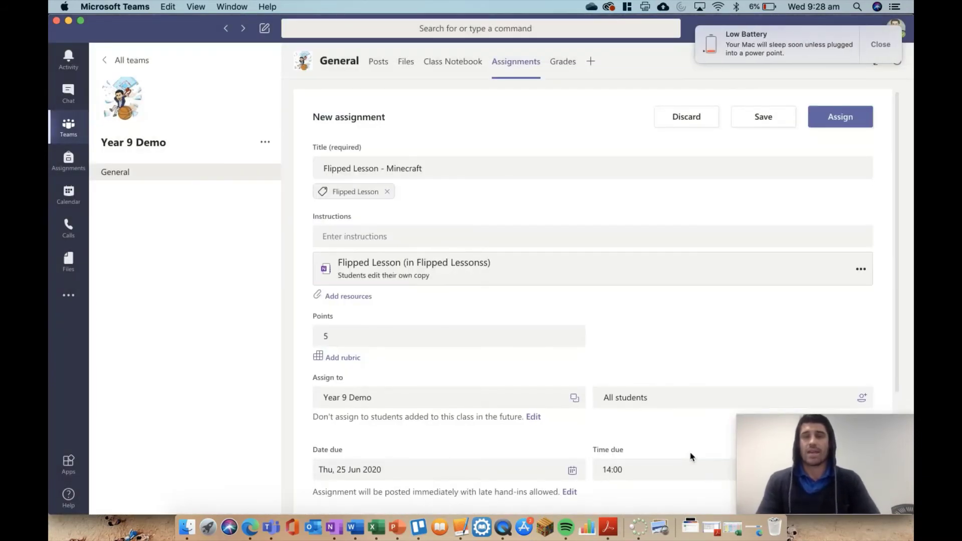
click(883, 46)
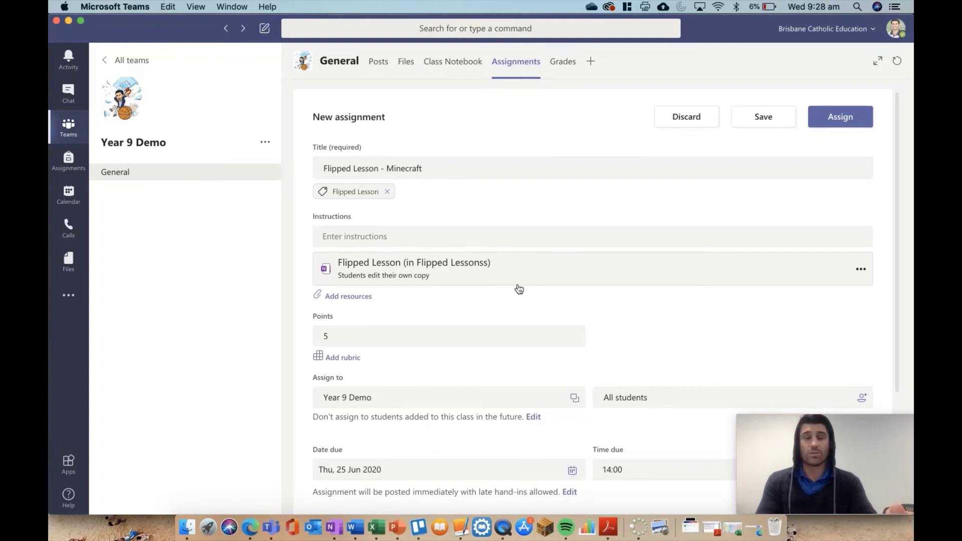
scroll(665, 333, down, 2)
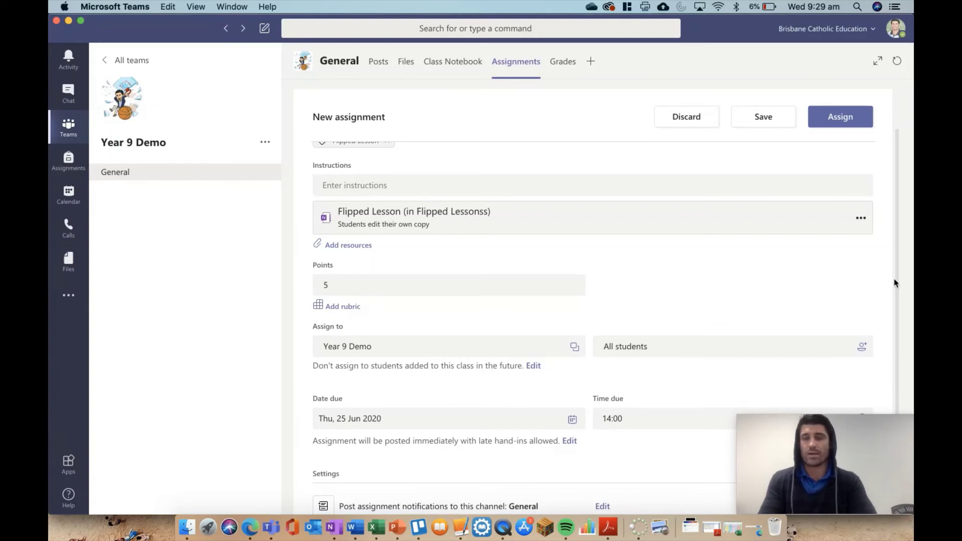
scroll(887, 290, down, 3)
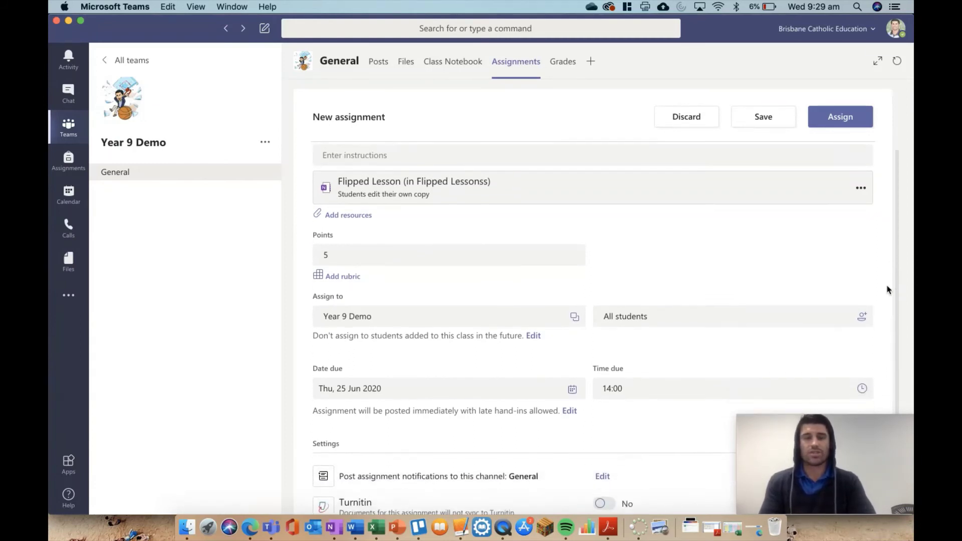
scroll(459, 307, down, 3)
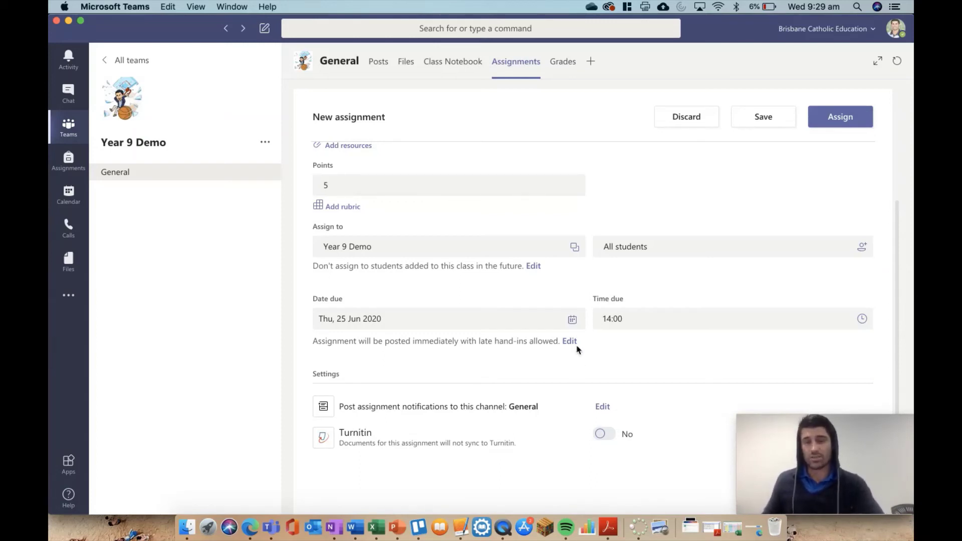
scroll(578, 359, down, 1)
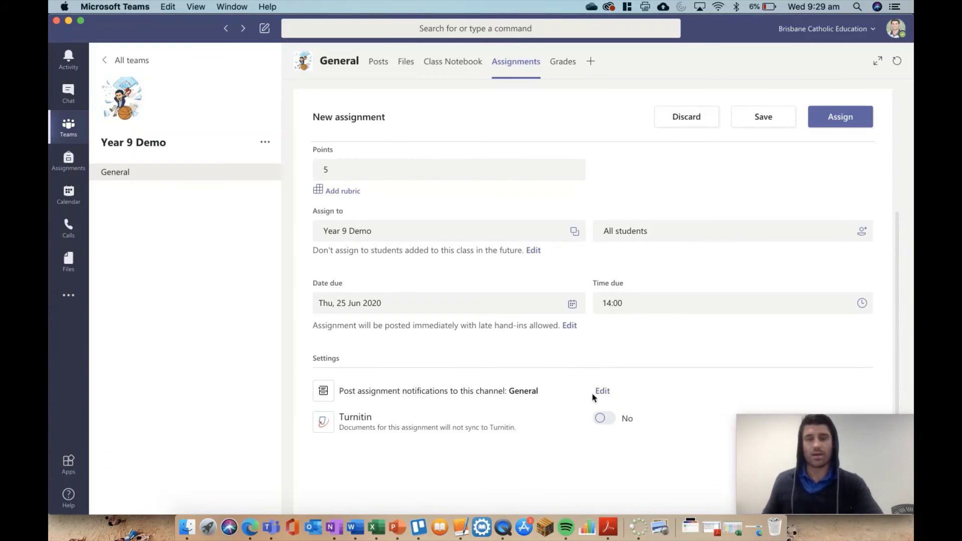
scroll(623, 377, up, 5)
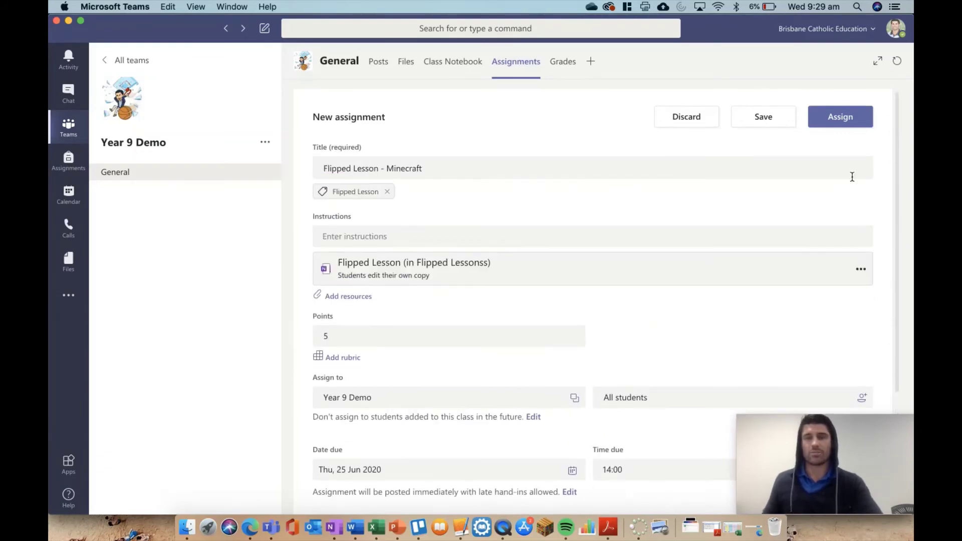
Step: Assign Flipped Lesson - Minecraft to the class and dismiss the notification banner
click(837, 118)
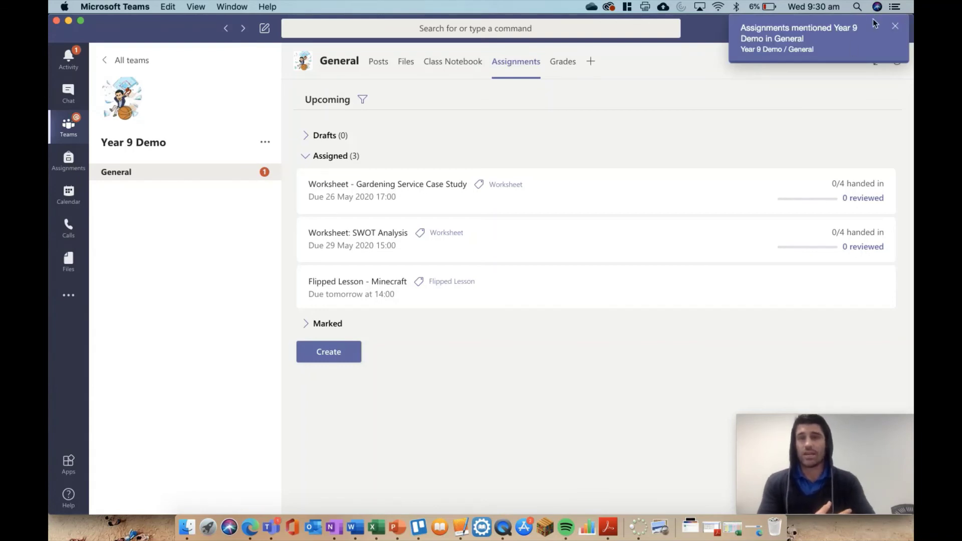
click(897, 28)
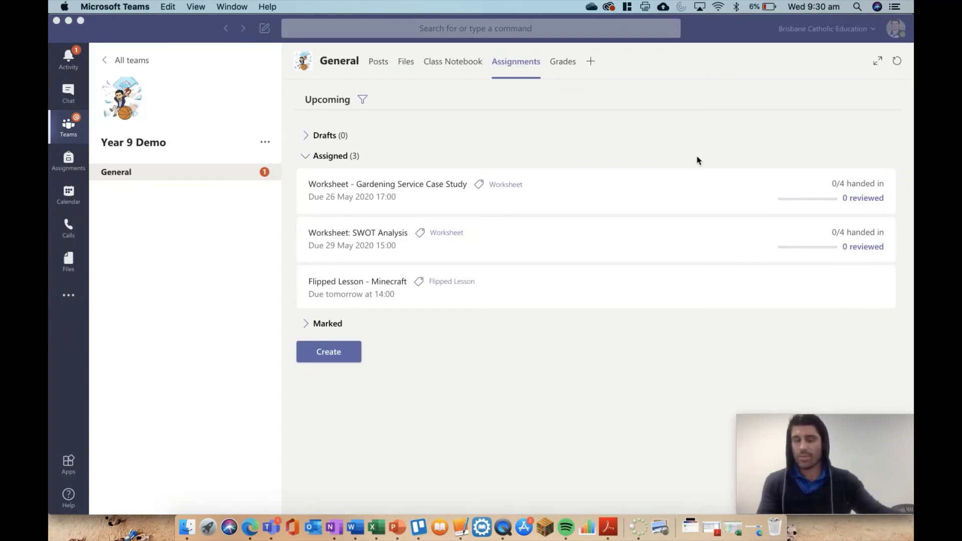
click(565, 292)
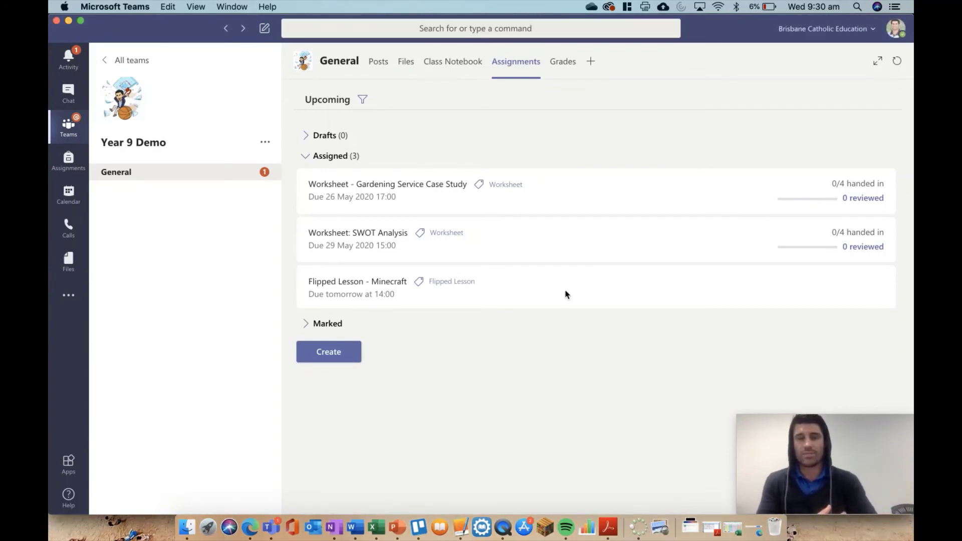
Step: Open the Flipped Lesson - Minecraft marking page showing four students not handed in
click(543, 288)
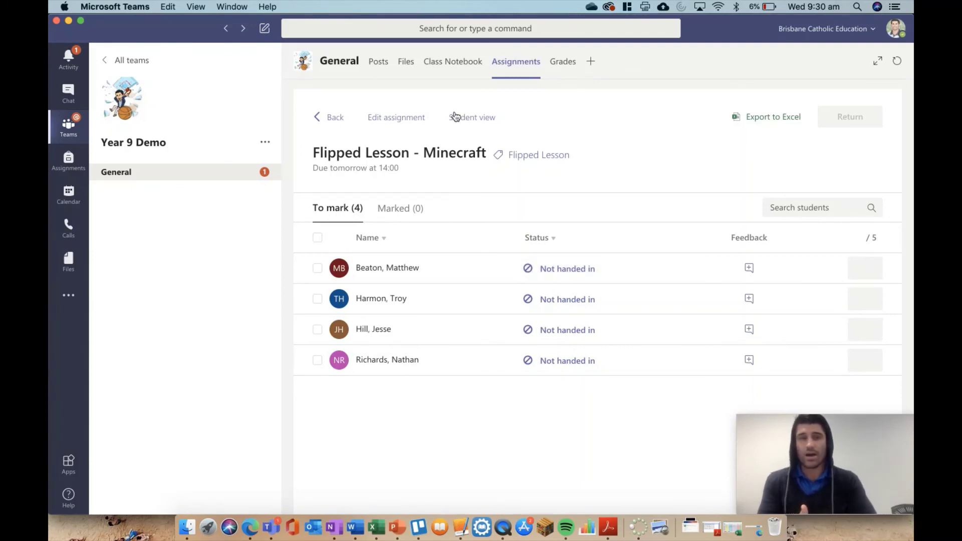
Step: Open the first student's Flipped Lesson copy and play, then pause, its embedded video
click(556, 272)
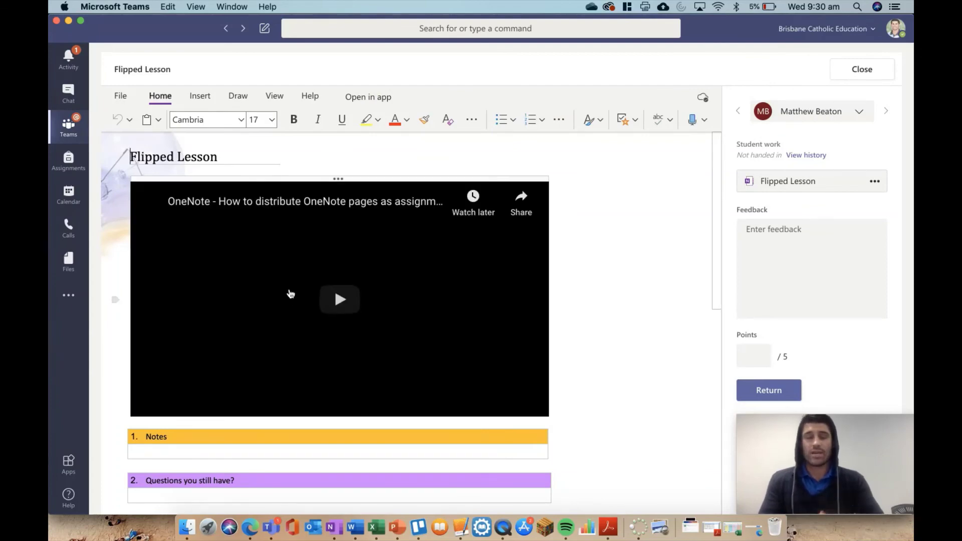
click(339, 299)
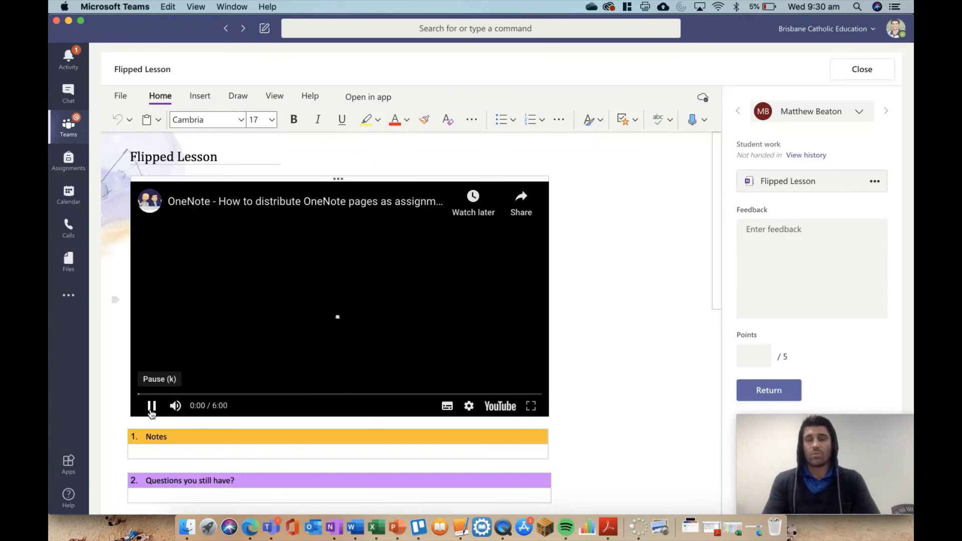
click(151, 410)
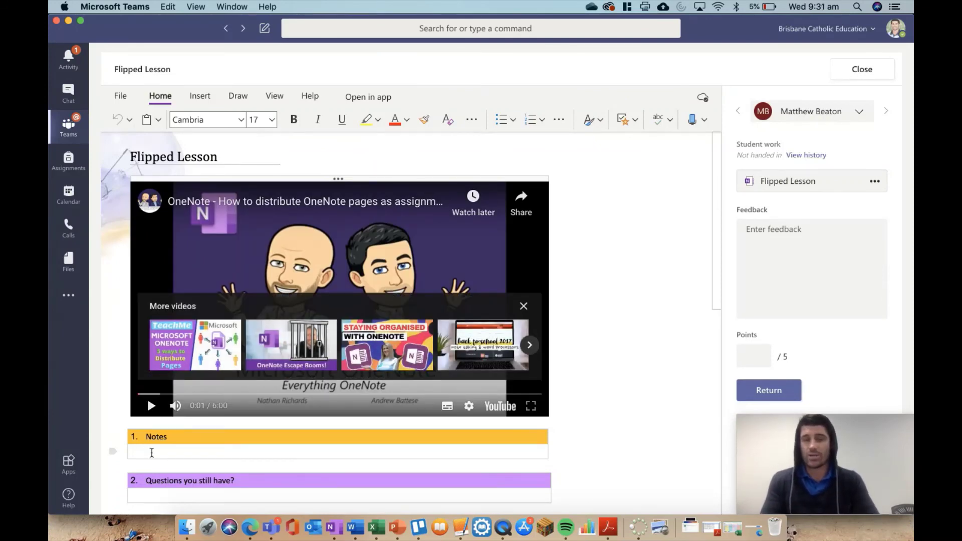
click(523, 306)
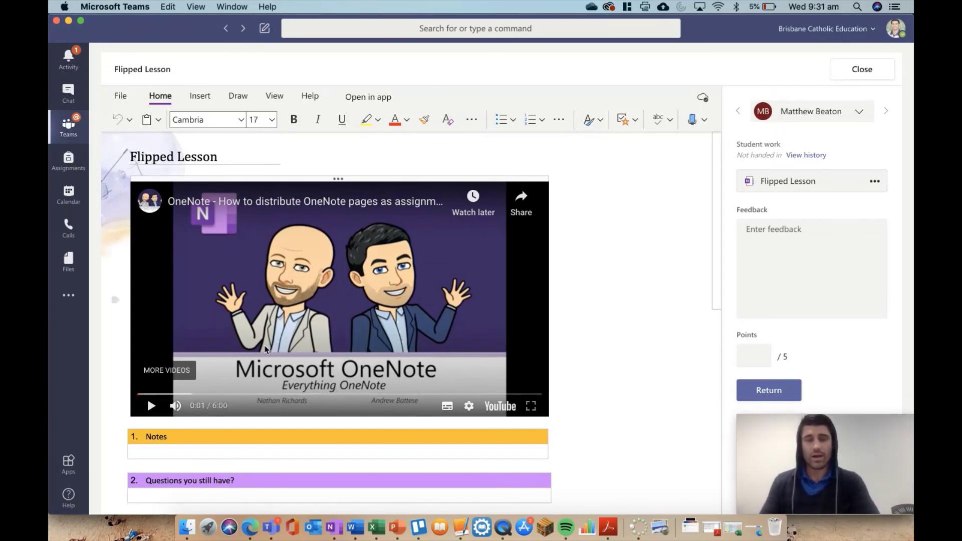
Step: Check this student's Questions and Feedback boxes, then advance to the next student's unsubmitted copy, scored out of 5
scroll(310, 421, down, 2)
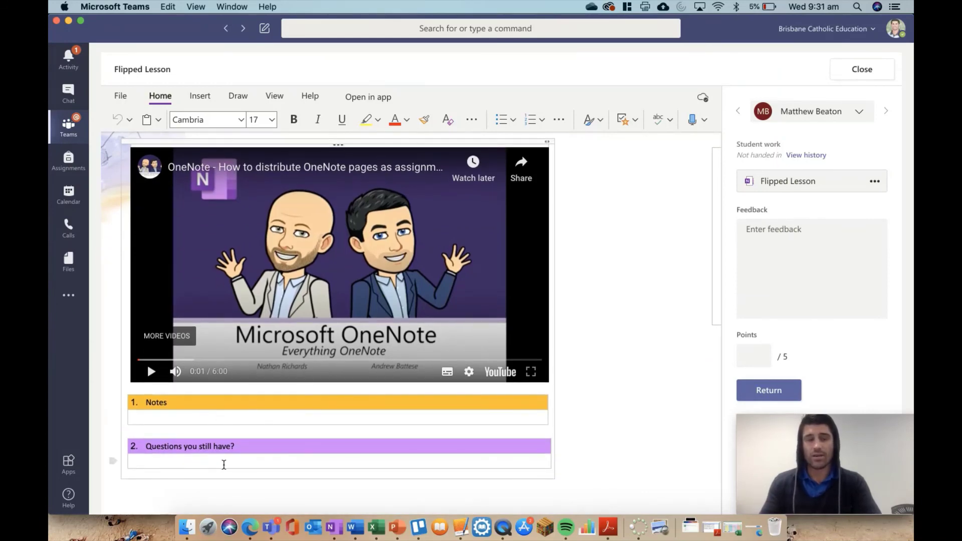
click(214, 458)
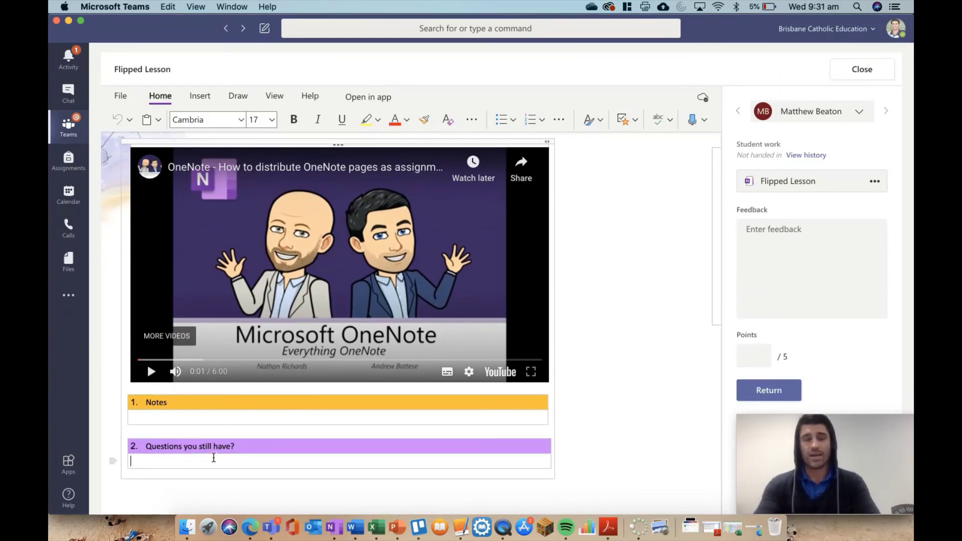
click(779, 242)
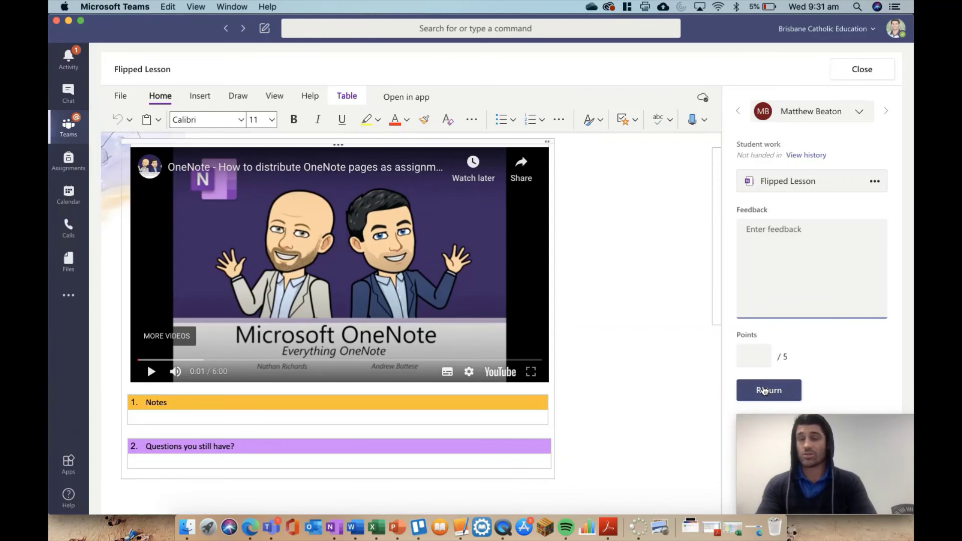
click(885, 115)
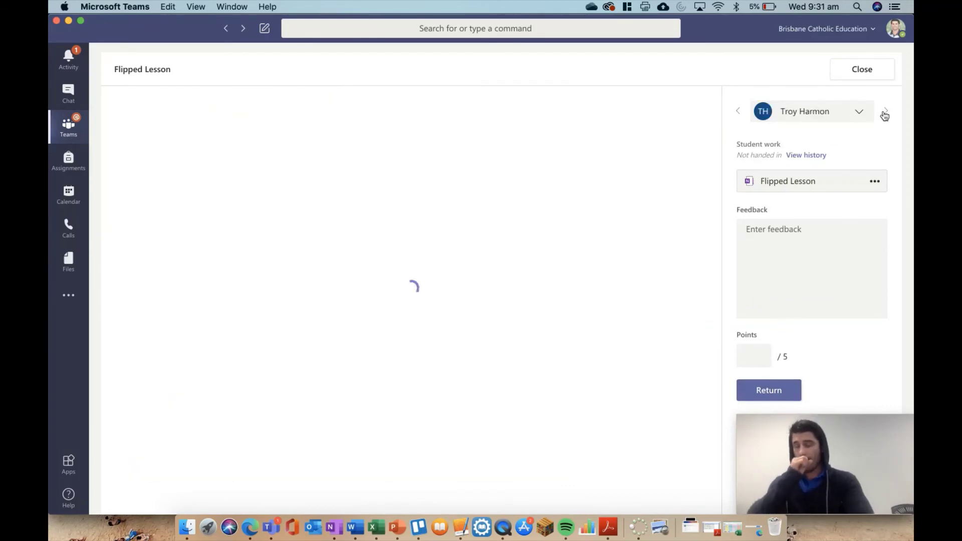